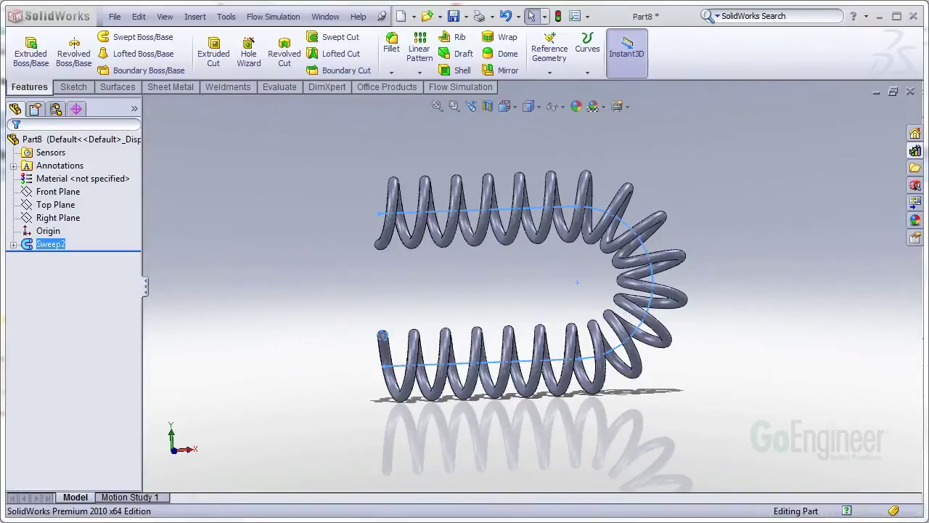
Step: Inspect the existing spring from several angles, then undo Sweep2 so only the sketches remain
left_click(557, 282)
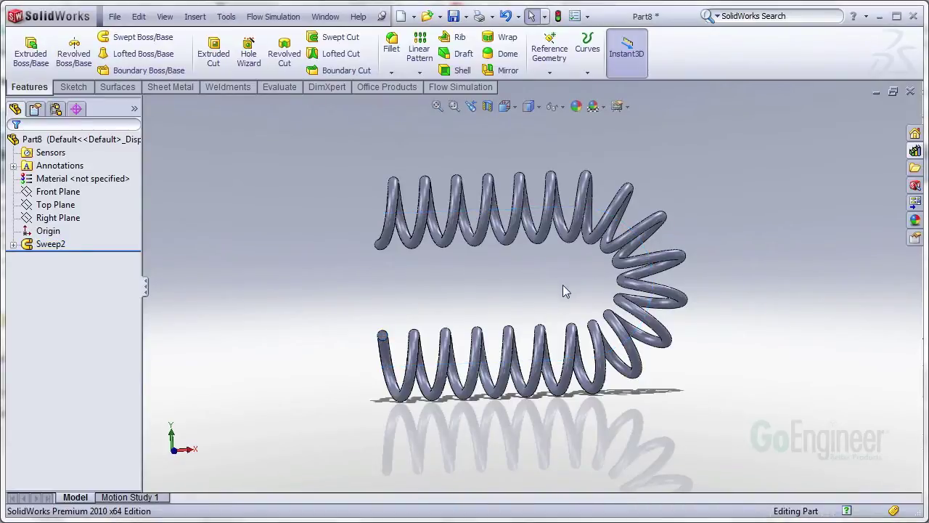
middle_click_drag(563, 286, 514, 302)
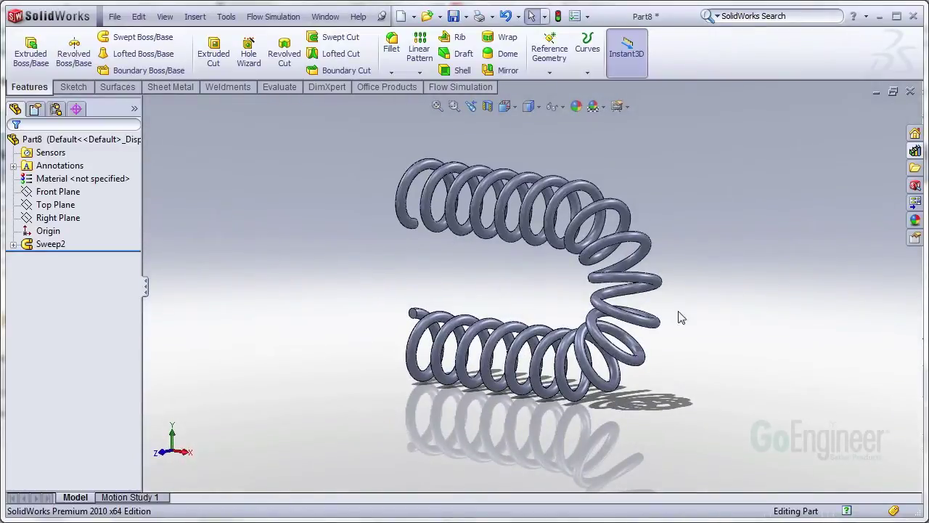
middle_click_drag(476, 282, 588, 256)
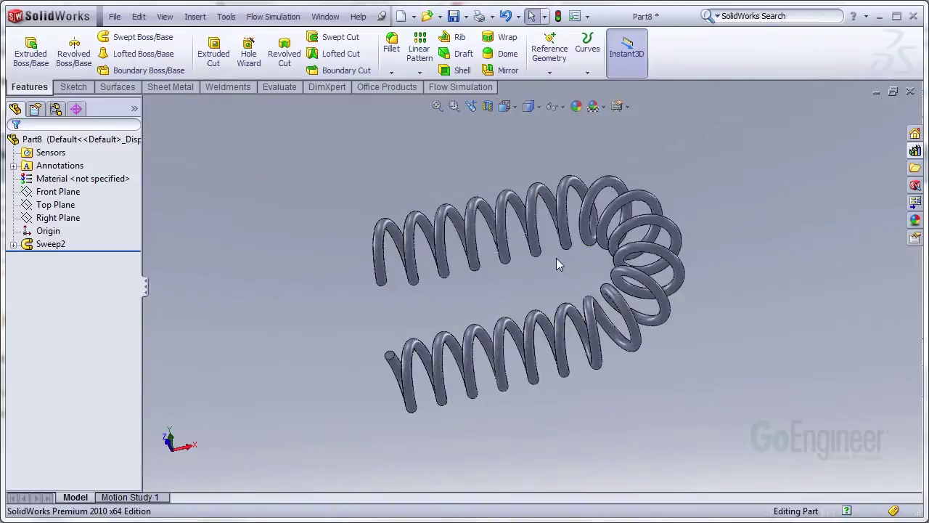
middle_click_drag(556, 258, 540, 420)
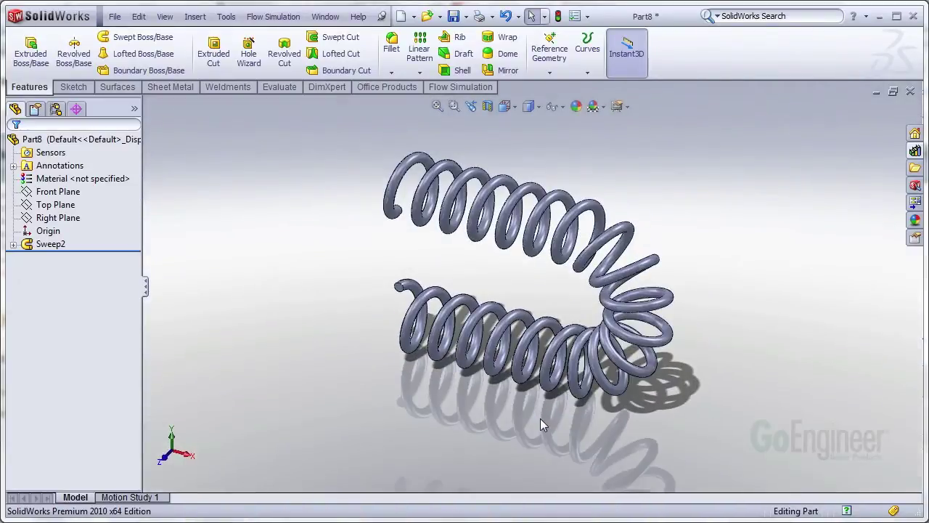
middle_click_drag(697, 348, 653, 291)
left_click(52, 244)
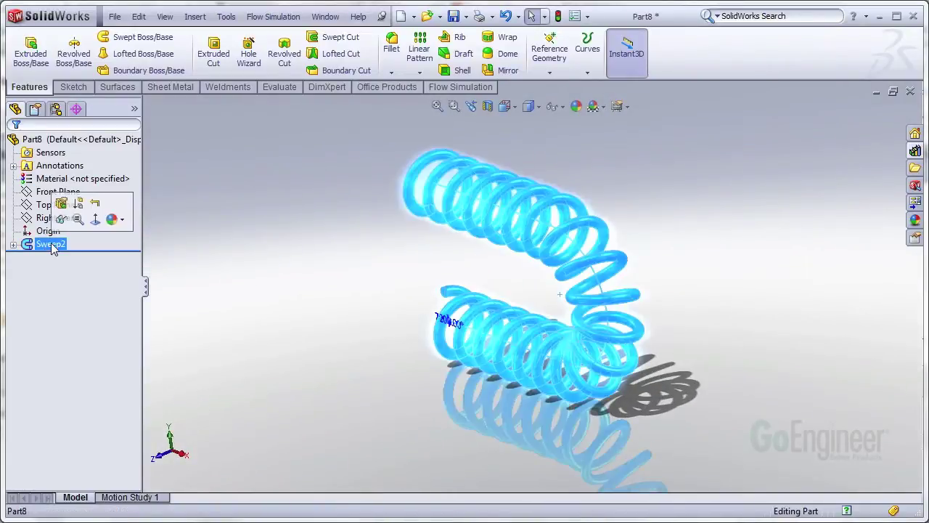
middle_click_drag(472, 287, 511, 220)
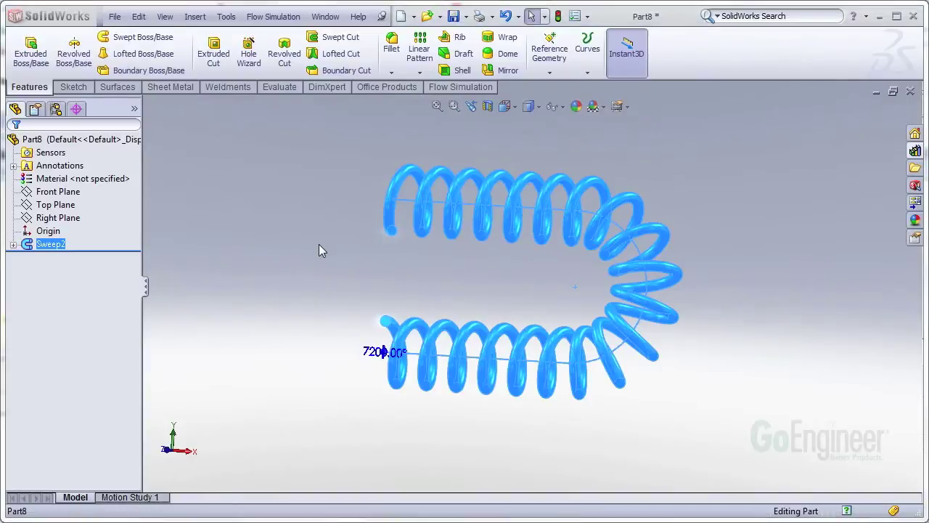
key("ctrl+z")
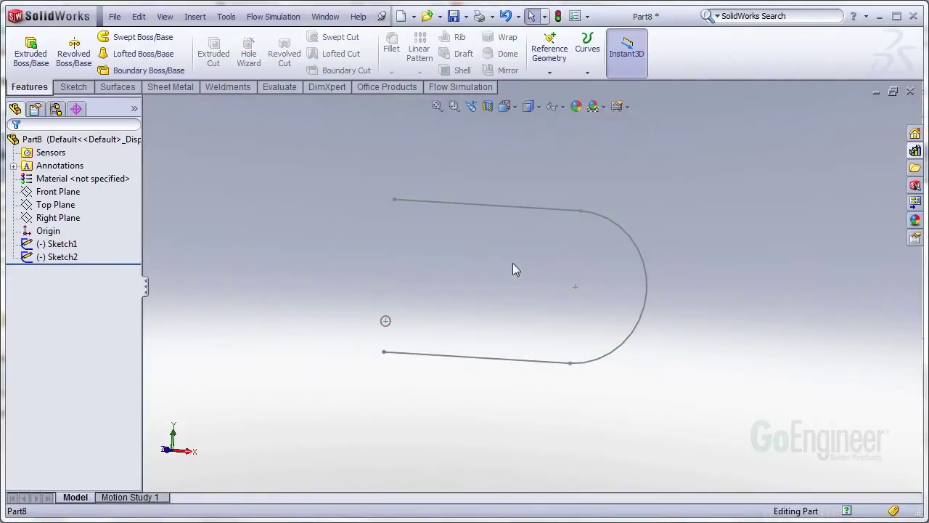
Step: Select Sketch1 and Sketch2 and rotate to view the U-shaped path straight on
left_click(58, 245)
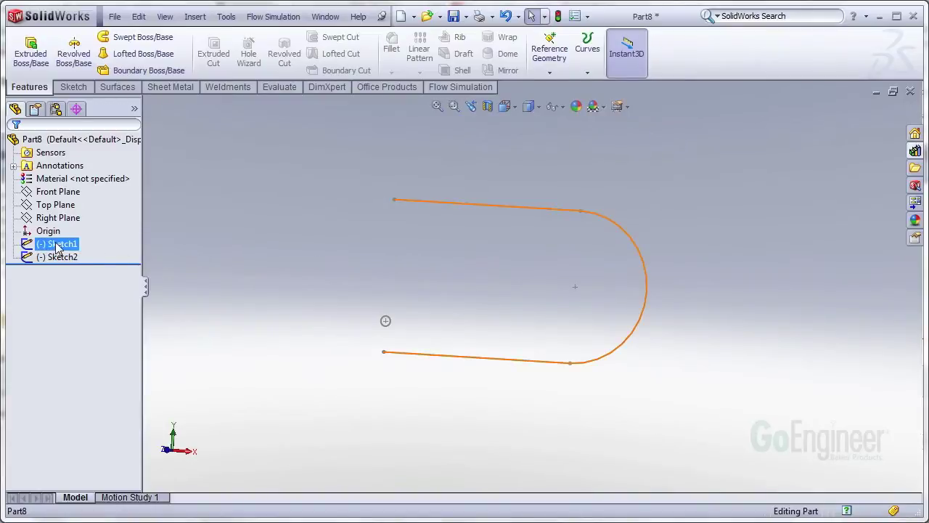
mouse_move(486, 265)
middle_mouse_down()
mouse_move(529, 270)
mouse_move(473, 271)
middle_mouse_up()
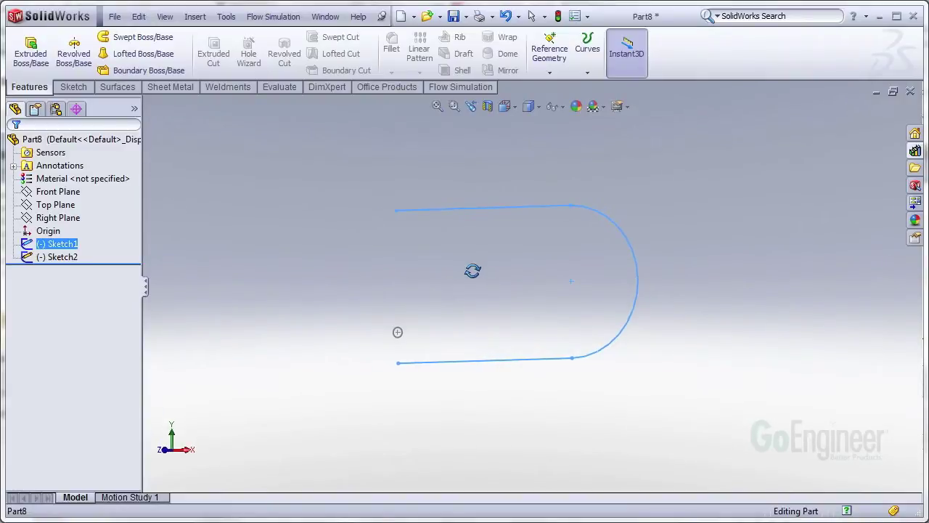
middle_click_drag(473, 271, 473, 270)
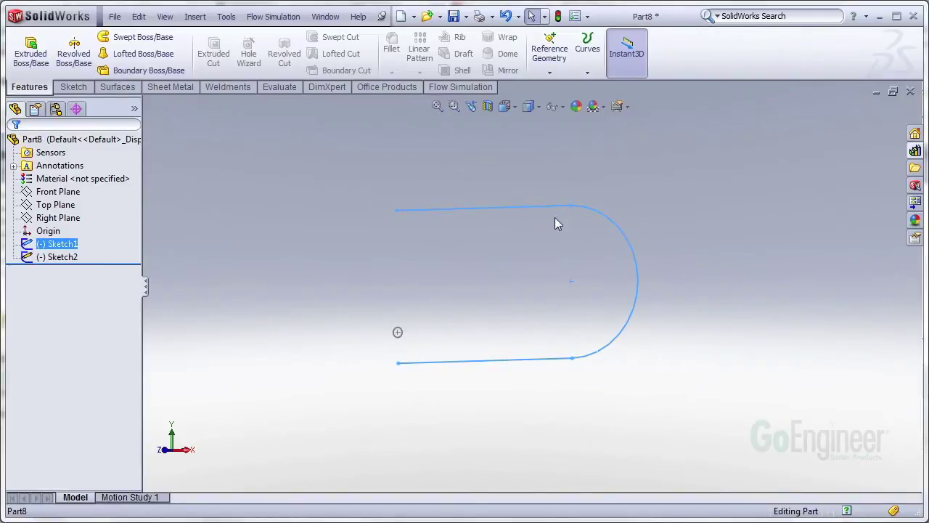
middle_click_drag(569, 285, 608, 283)
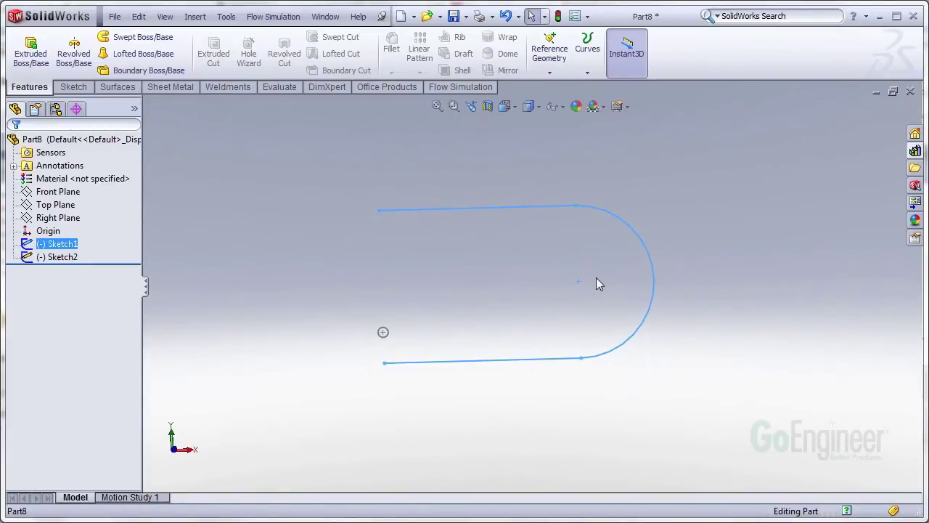
left_click(54, 258, "ctrl")
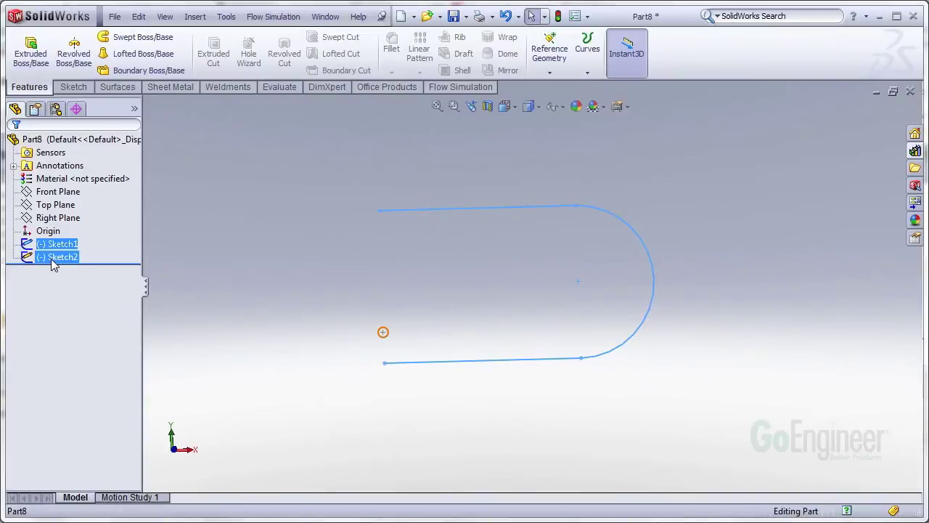
left_click(326, 288)
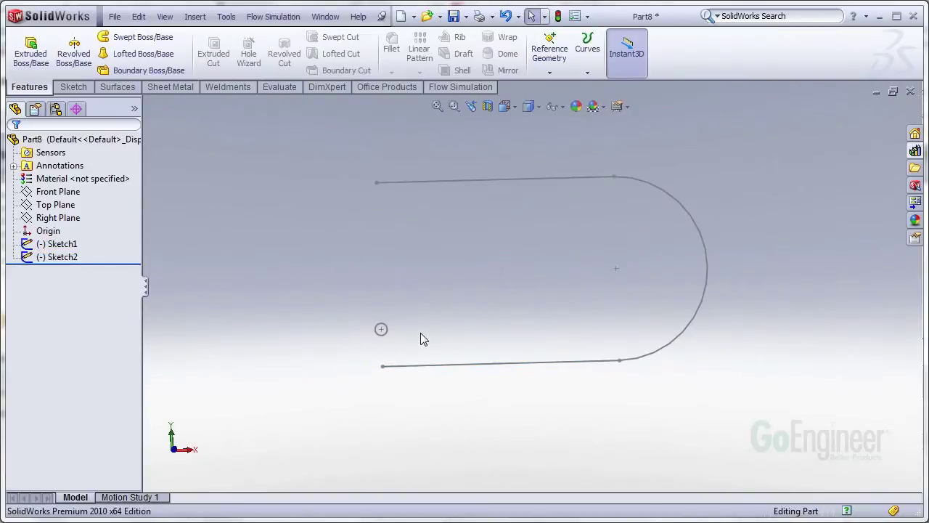
Step: Zoom in to check the left endpoint of the path's lower line
scroll(441, 269, "down", 1)
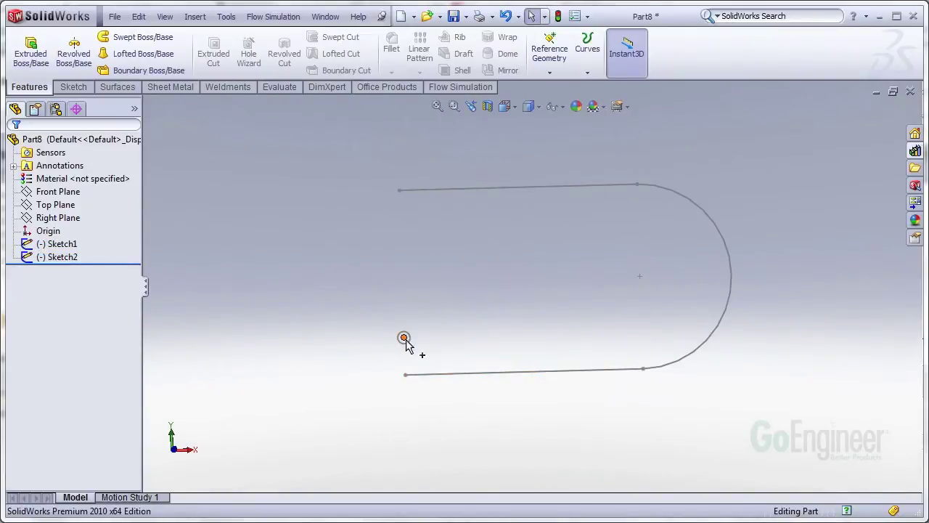
left_click(406, 376)
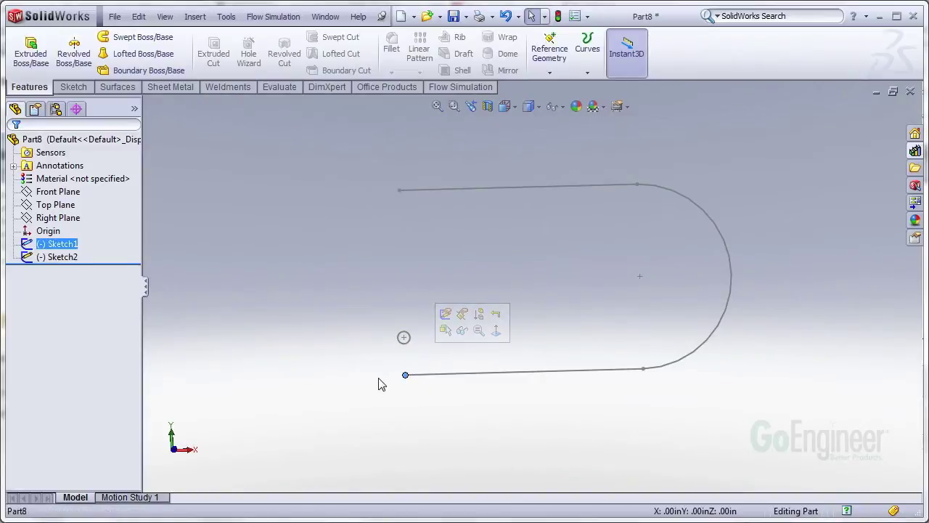
left_click(440, 354)
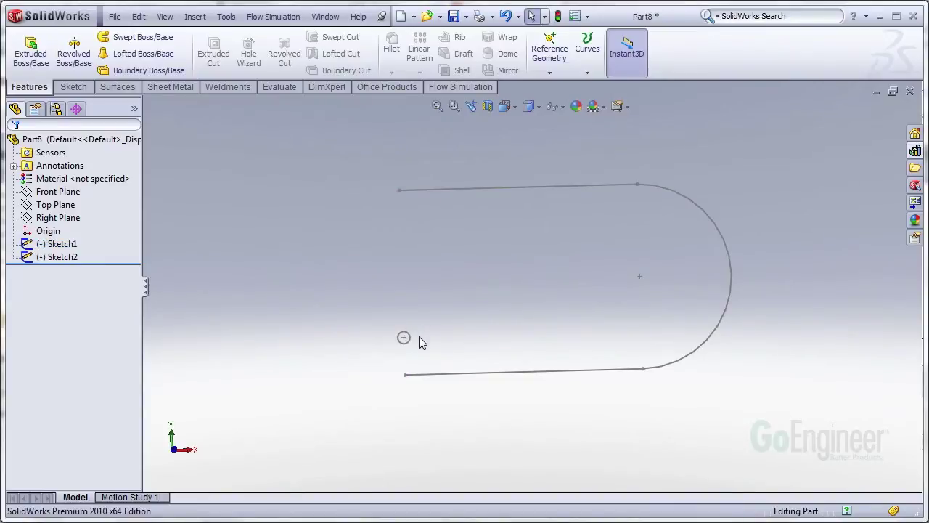
scroll(415, 337, "down", 1)
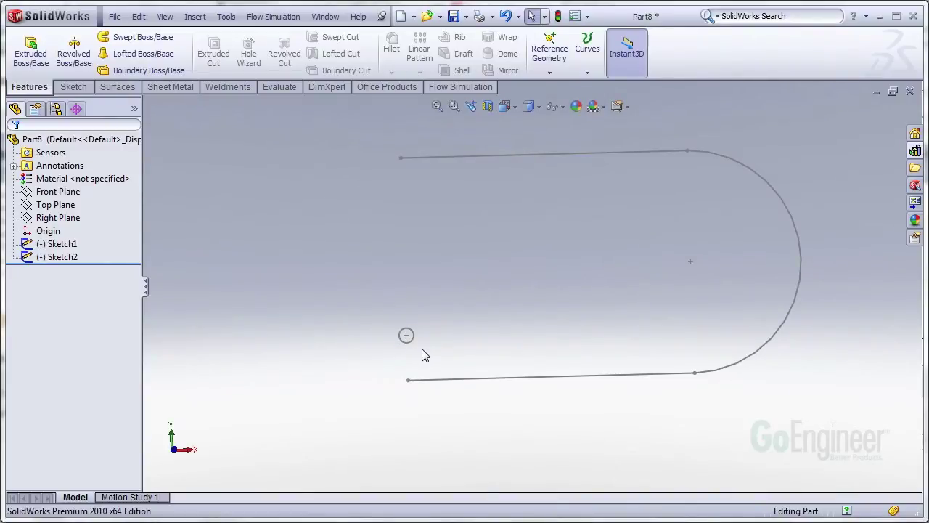
Step: Check the Front Plane's position against the U-shaped path, then launch Swept Boss/Base
mouse_move(448, 334)
middle_mouse_down()
mouse_move(453, 326)
mouse_move(530, 328)
mouse_move(525, 315)
mouse_move(528, 327)
middle_mouse_up()
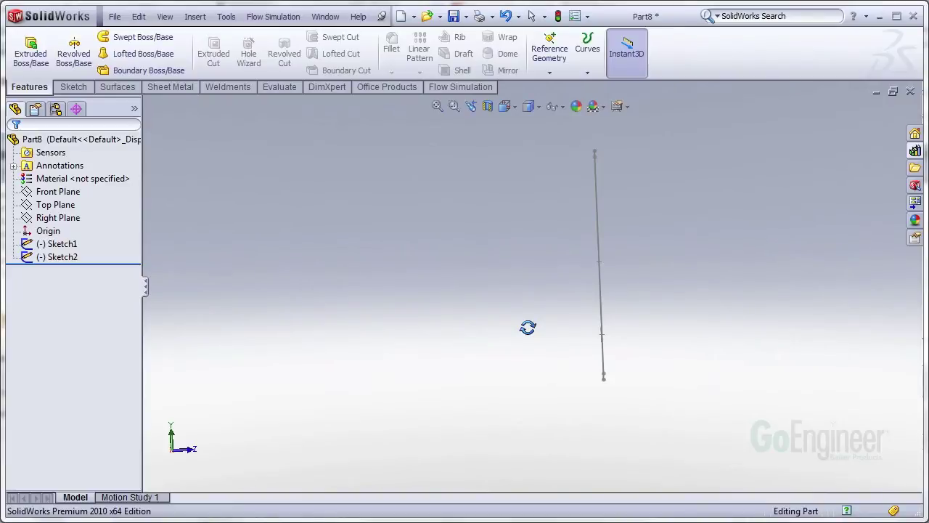
middle_click_drag(527, 327, 421, 327)
left_click(54, 192)
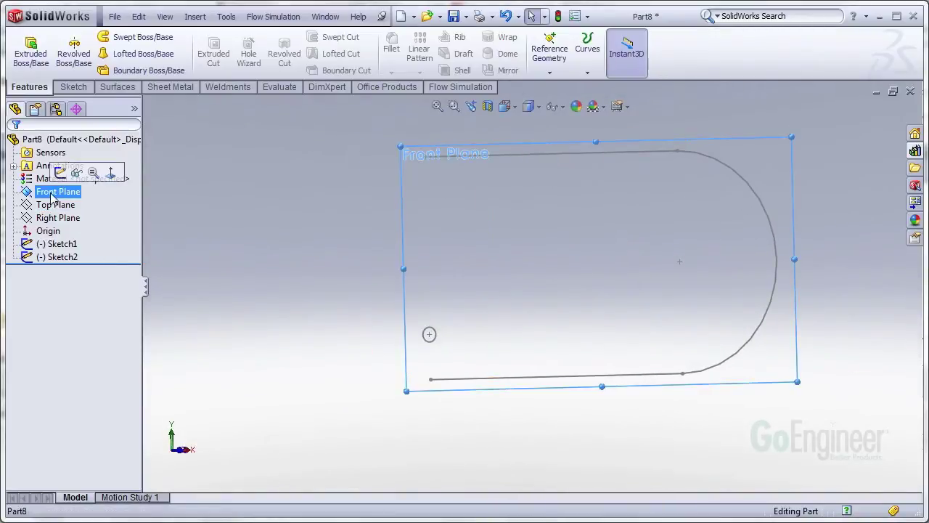
left_click(414, 251)
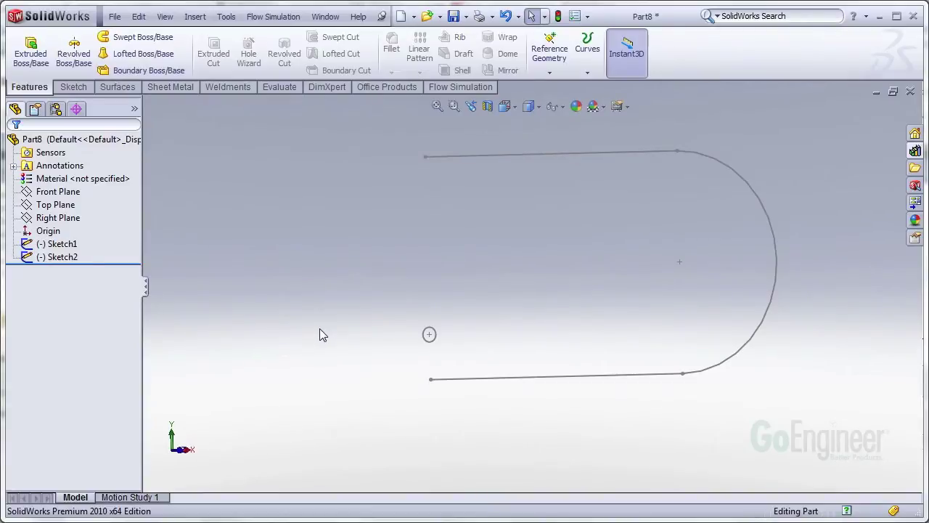
mouse_move(400, 342)
middle_mouse_down()
mouse_move(421, 321)
mouse_move(441, 322)
middle_mouse_up()
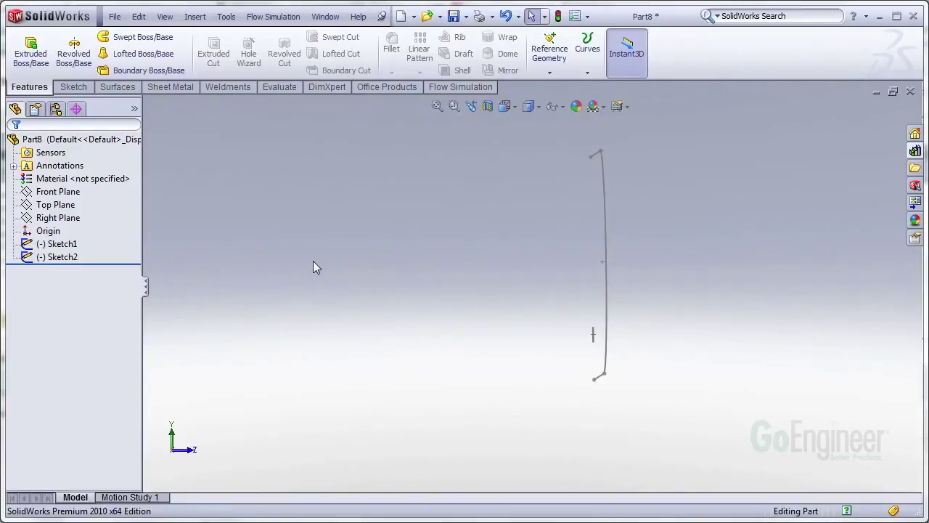
left_click(143, 42)
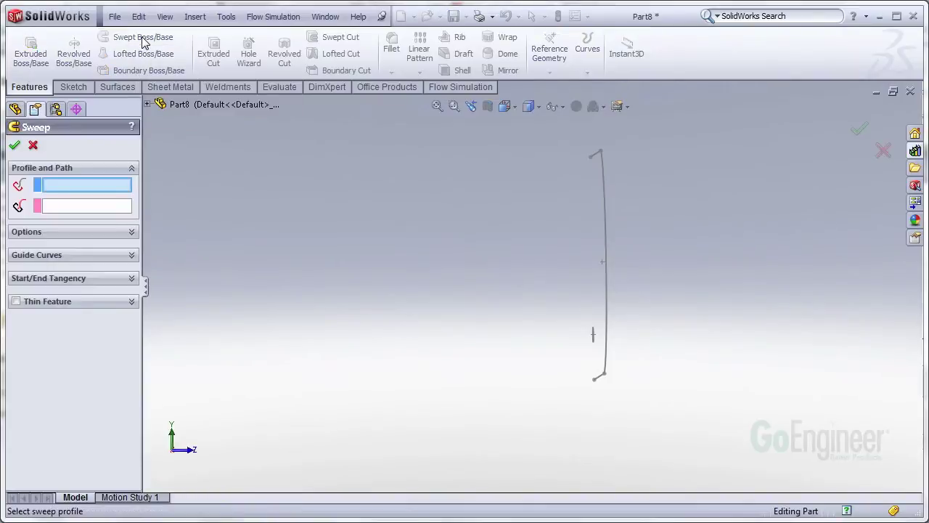
Step: Assign circle Sketch2 as the sweep profile and U-shaped Sketch1 as the path, expanding Options
mouse_move(486, 293)
middle_mouse_down()
mouse_move(514, 326)
mouse_move(419, 323)
middle_mouse_up()
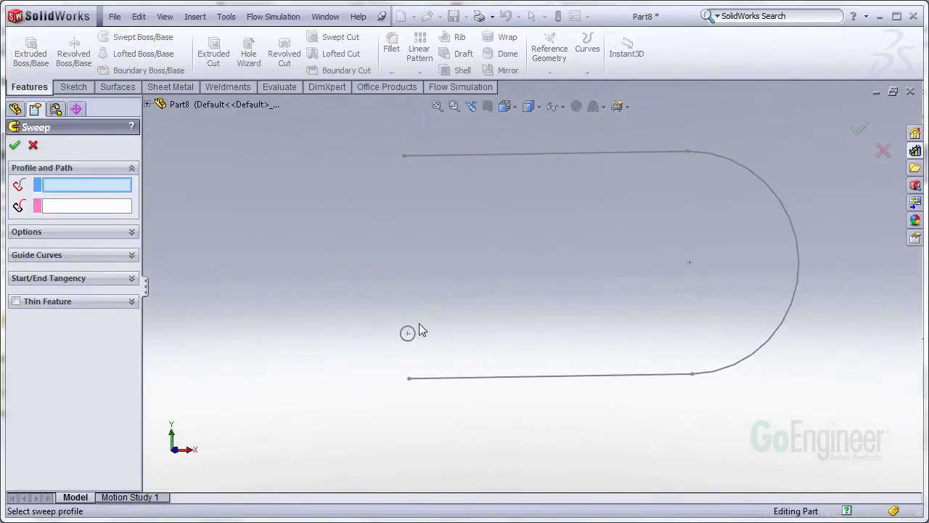
left_click(418, 331)
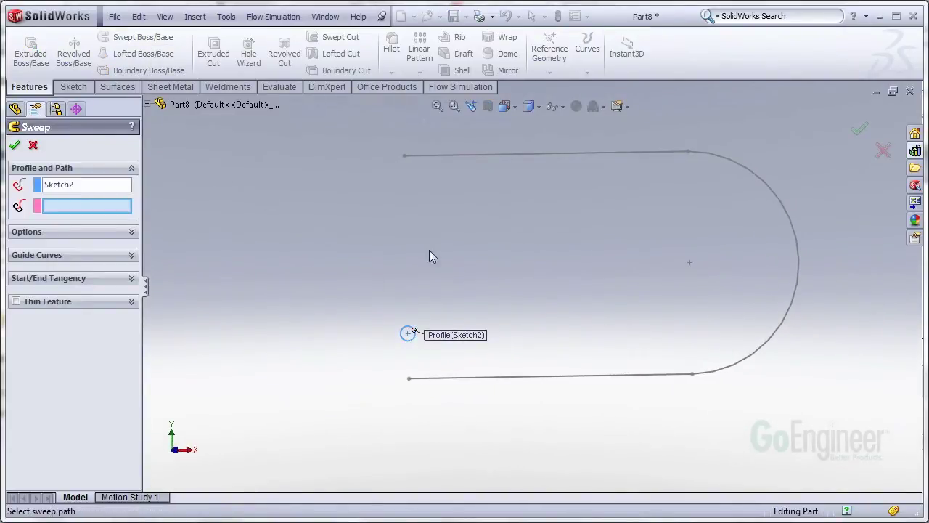
left_click(655, 377)
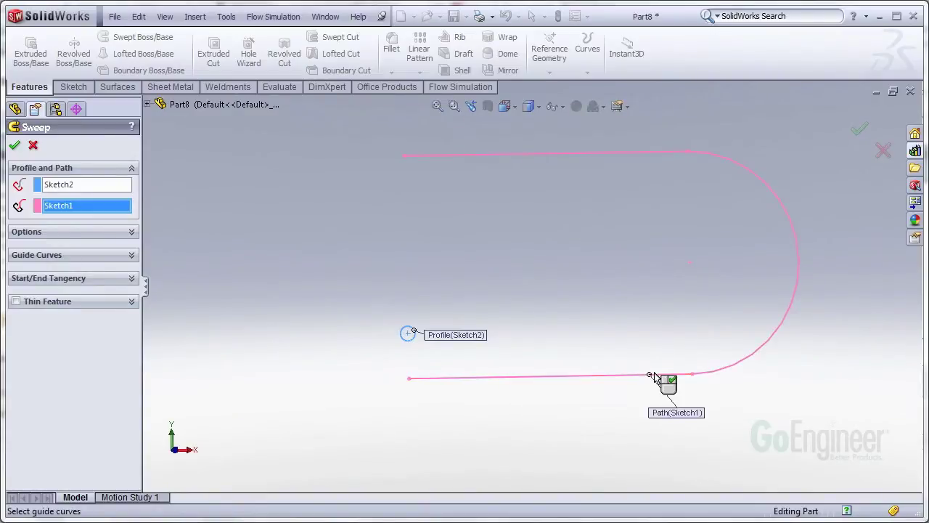
left_click(132, 233)
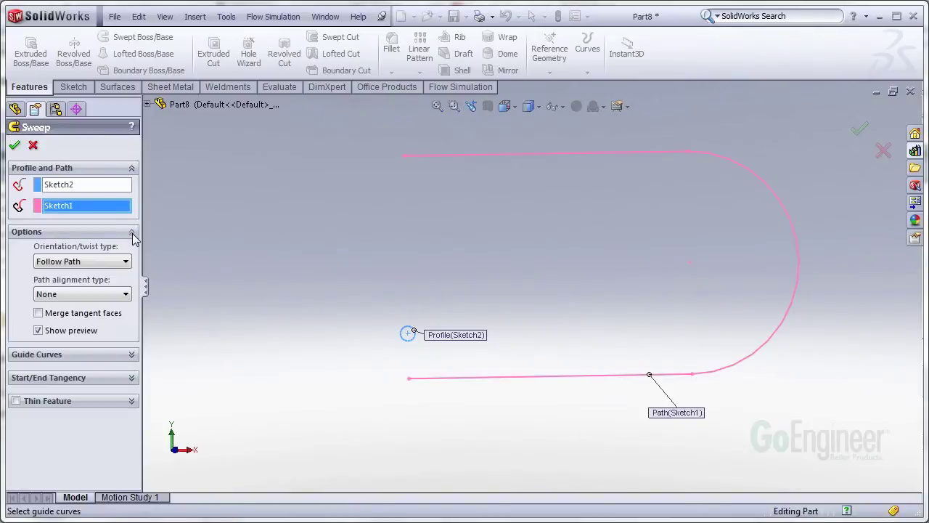
Step: Set the twist type to Twist Along Path, defined by Turns, with 20 turns
left_click(65, 263)
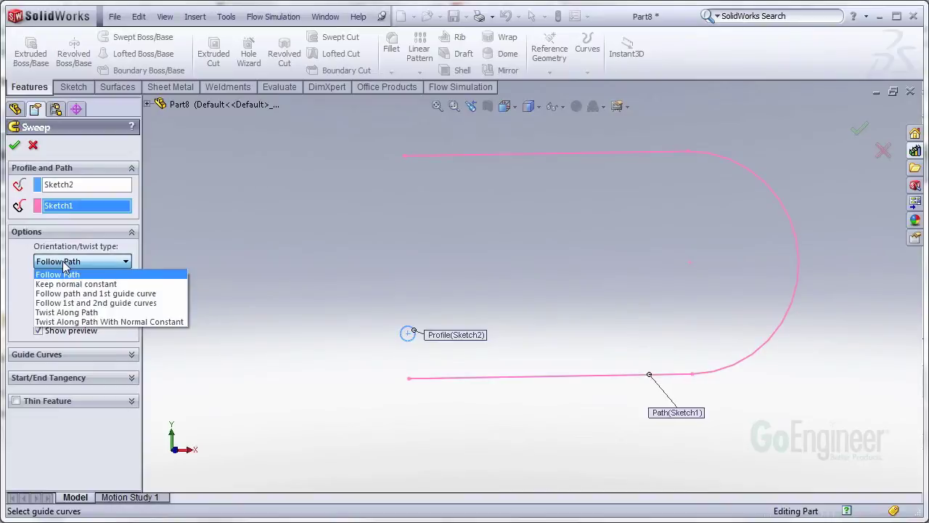
left_click(90, 312)
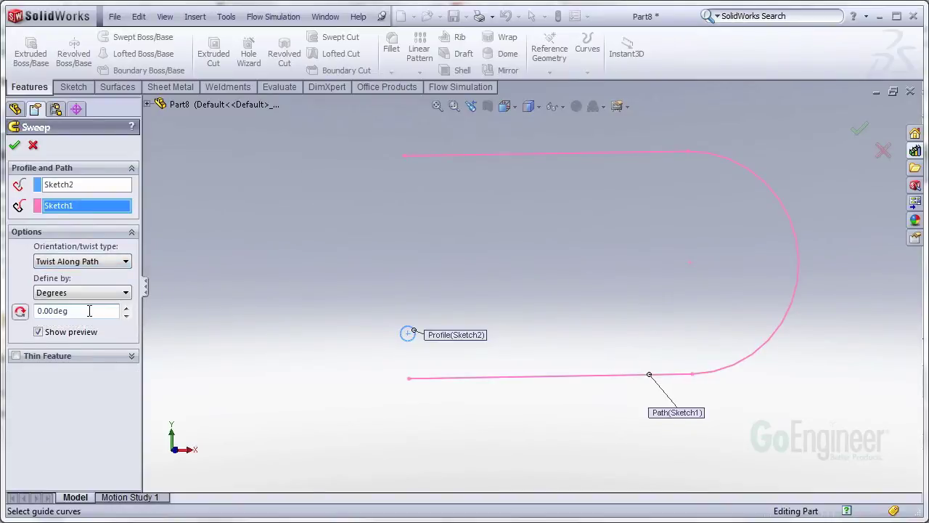
left_click(112, 294)
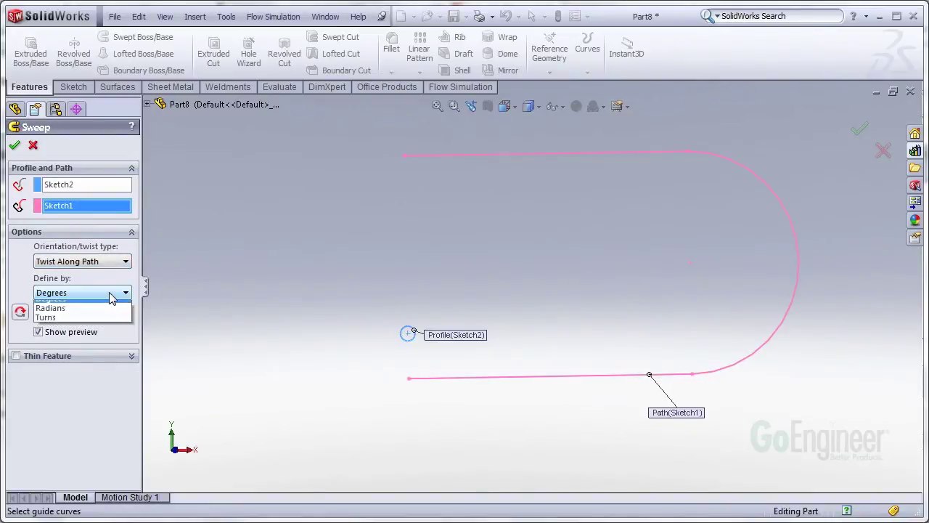
left_click(73, 321)
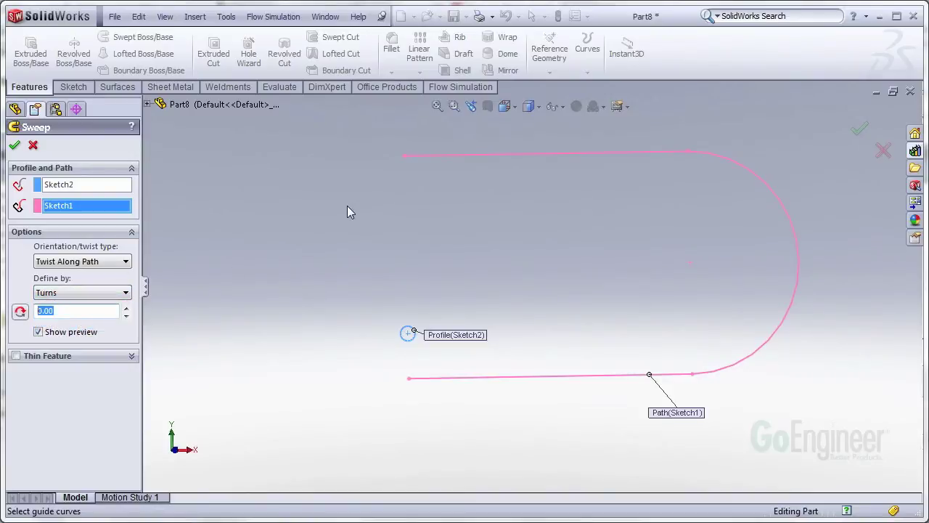
type("20")
key("Return")
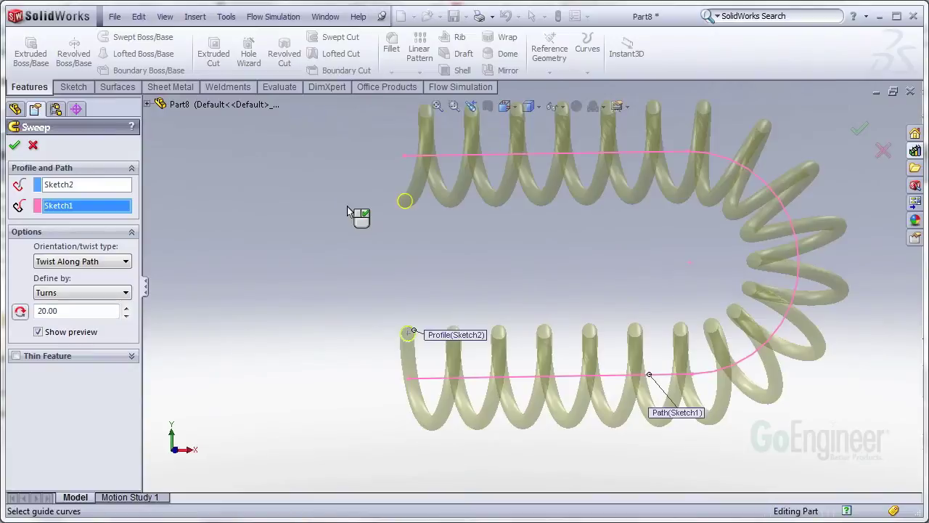
middle_click_drag(628, 243, 547, 284, "ctrl")
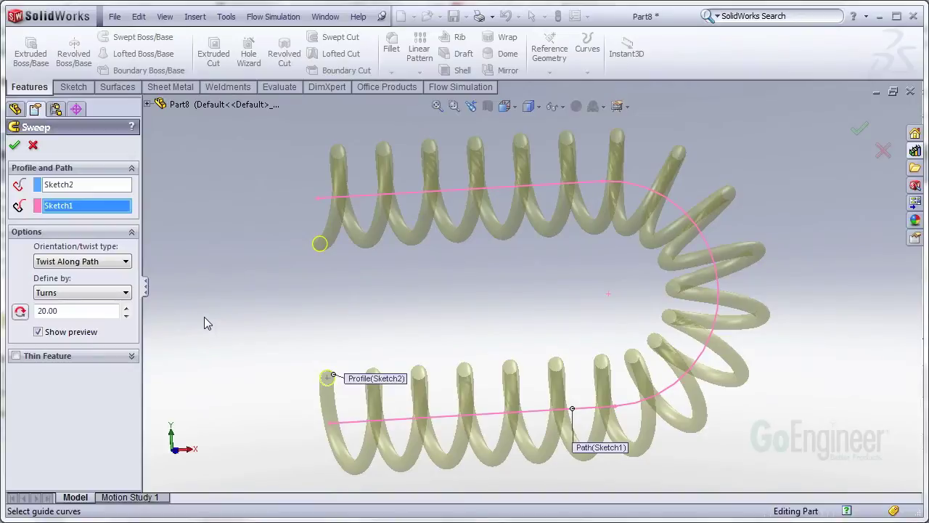
Step: Preview a denser 50-turn twist, then change the Turns value back to 20
double_click(91, 310)
type("50")
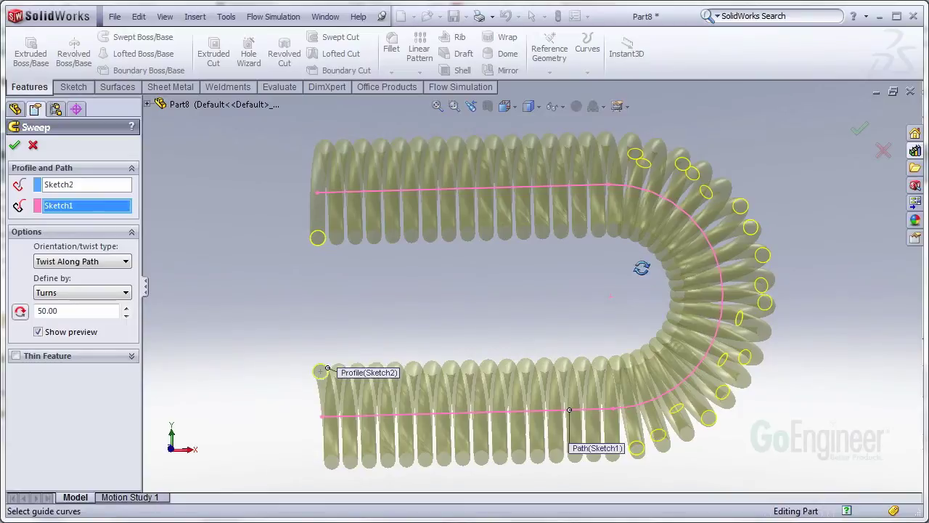
mouse_move(643, 289)
middle_mouse_down()
mouse_move(616, 303)
mouse_move(655, 279)
mouse_move(643, 283)
middle_mouse_up()
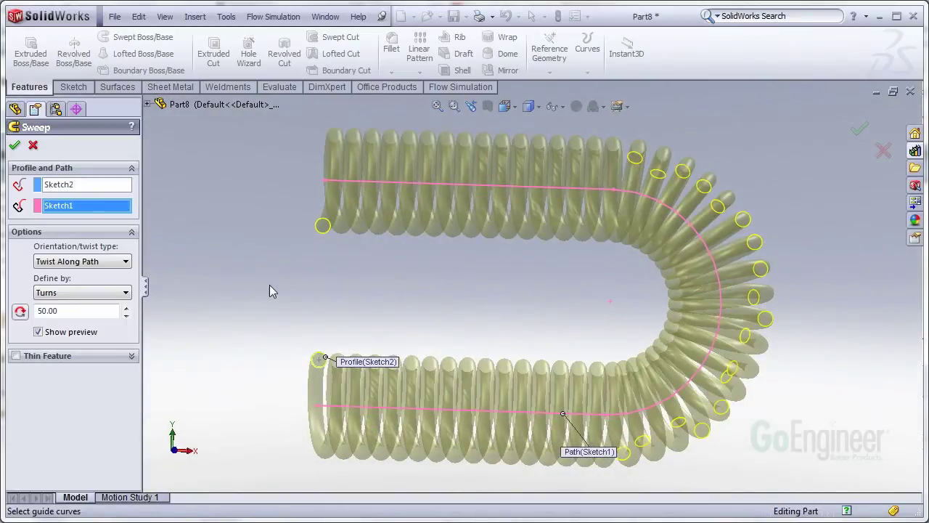
double_click(108, 310)
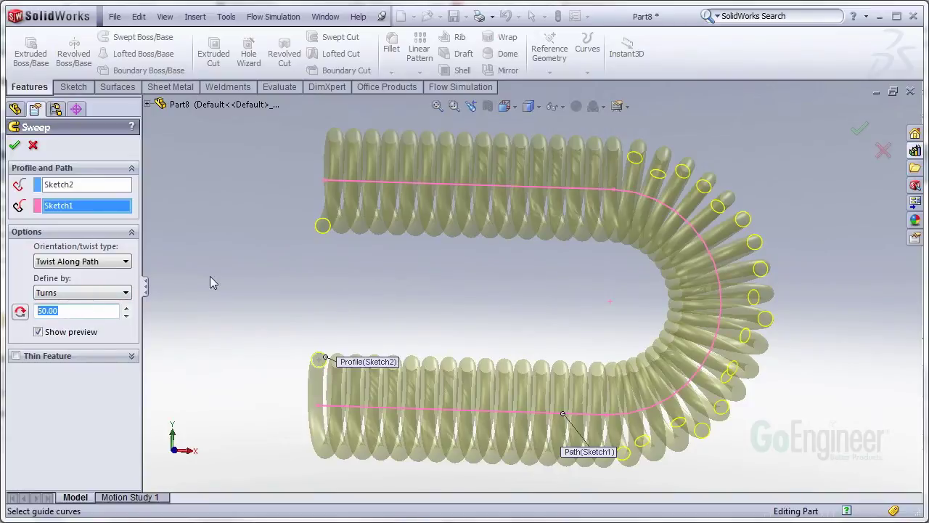
type("20")
key("Return")
Step: Accept the 20-turn sweep as Sweep3 and orbit to view the solid spring
middle_click_drag(594, 294, 627, 294)
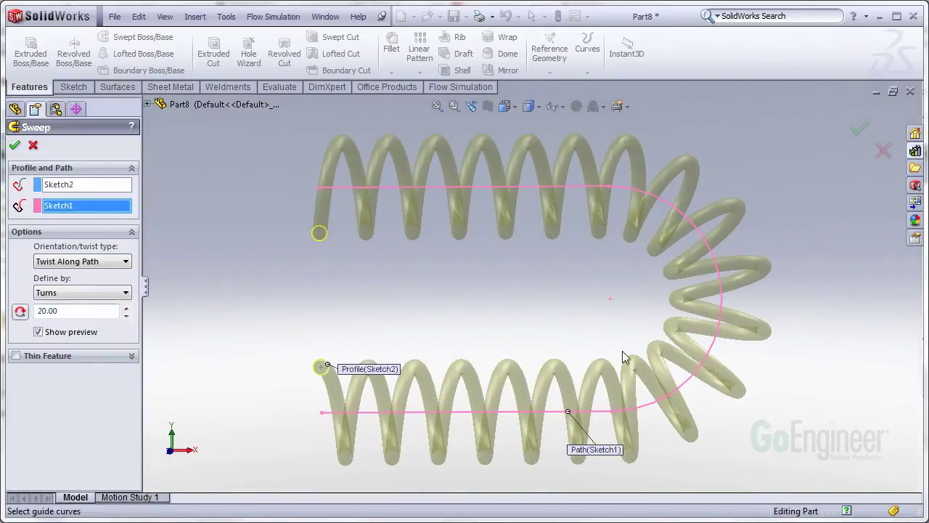
left_click(860, 129)
left_click(779, 196)
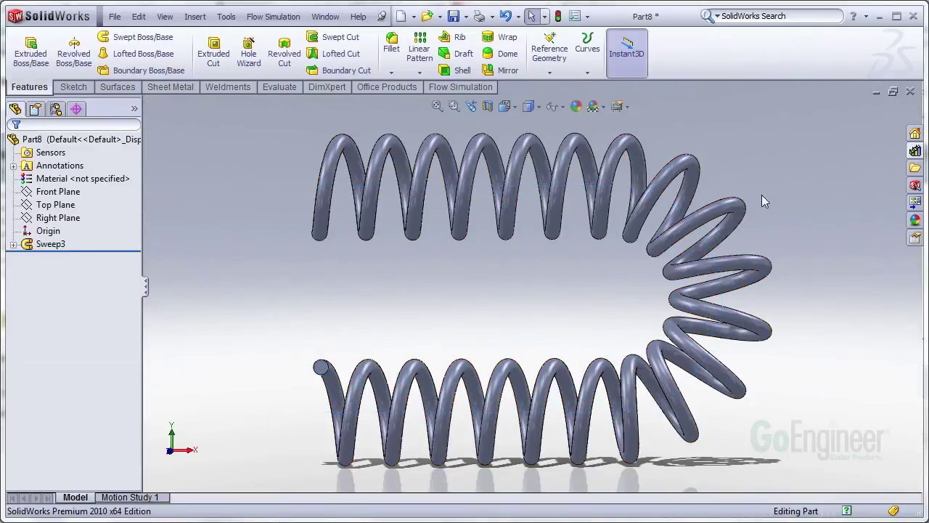
middle_click_drag(762, 195, 739, 224)
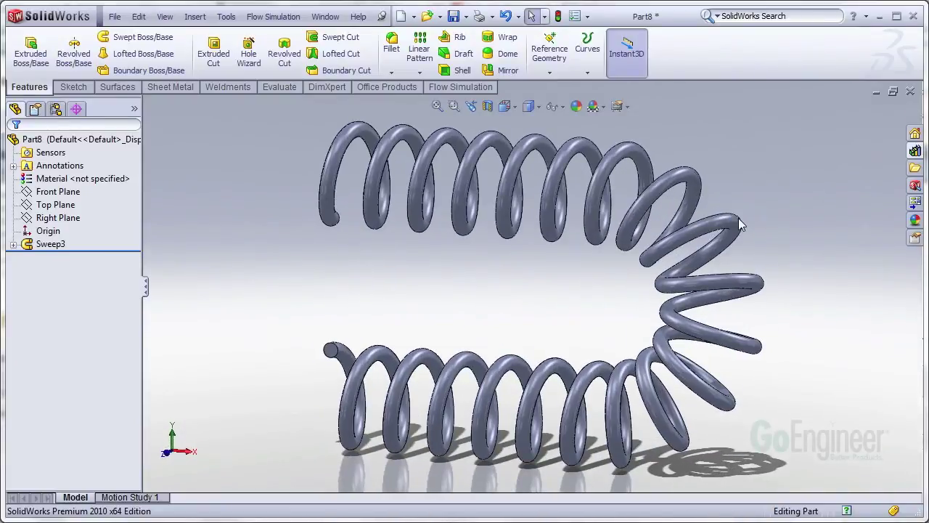